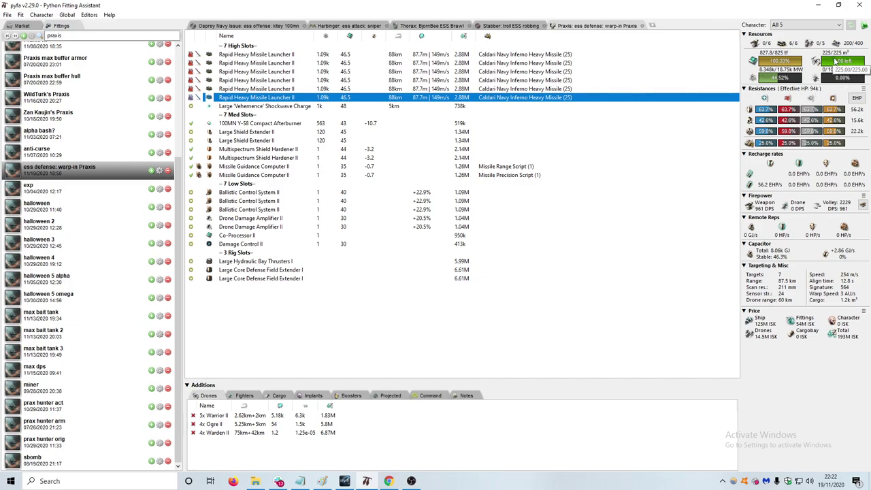
- Toggle the Ogre II and Warden II drones, and load a Missile Precision Script into the first Missile Guidance Computer II
{"action": "left_click", "coordinate": [194, 424]}
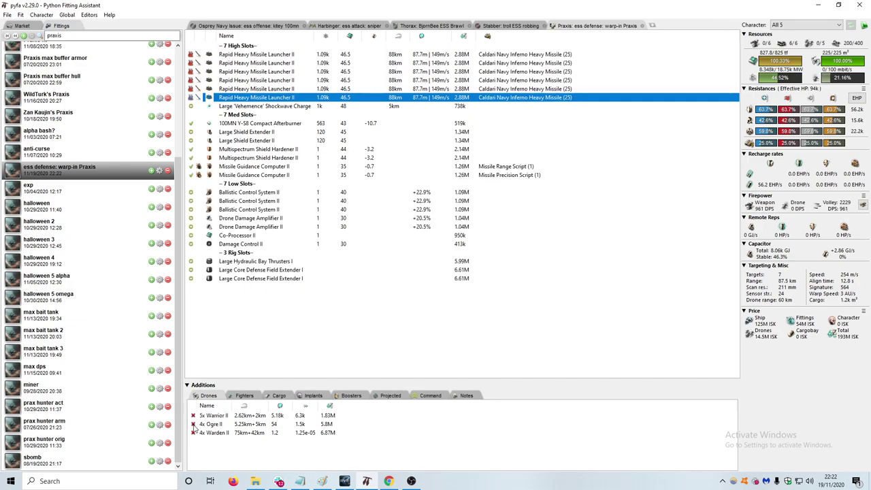
{"action": "left_click", "coordinate": [193, 425]}
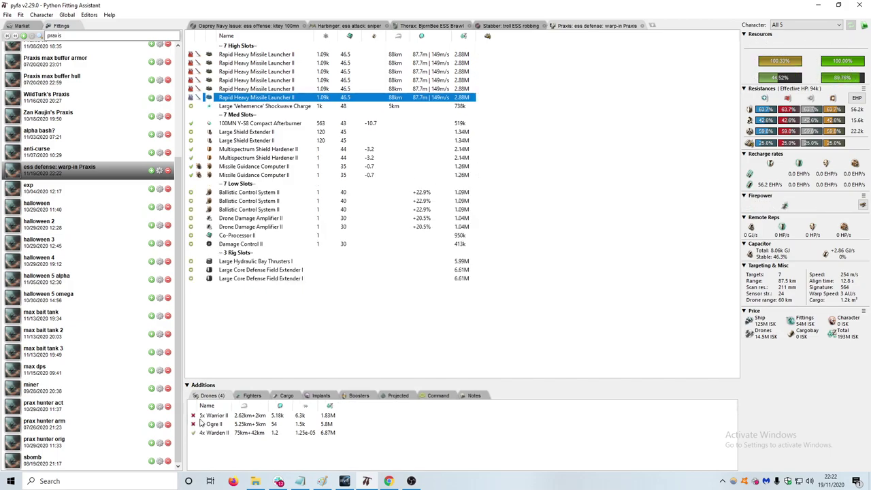
{"action": "right_click", "coordinate": [243, 165]}
{"action": "mouse_move", "coordinate": [269, 174]}
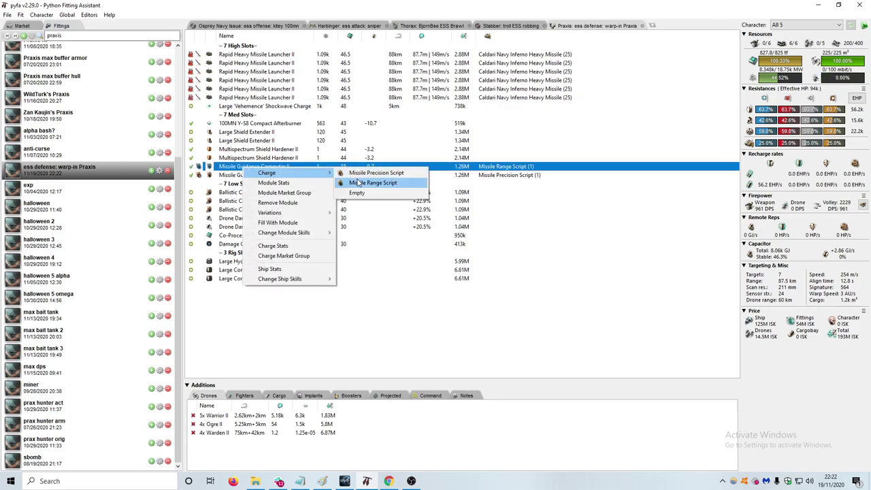
{"action": "left_click", "coordinate": [360, 173]}
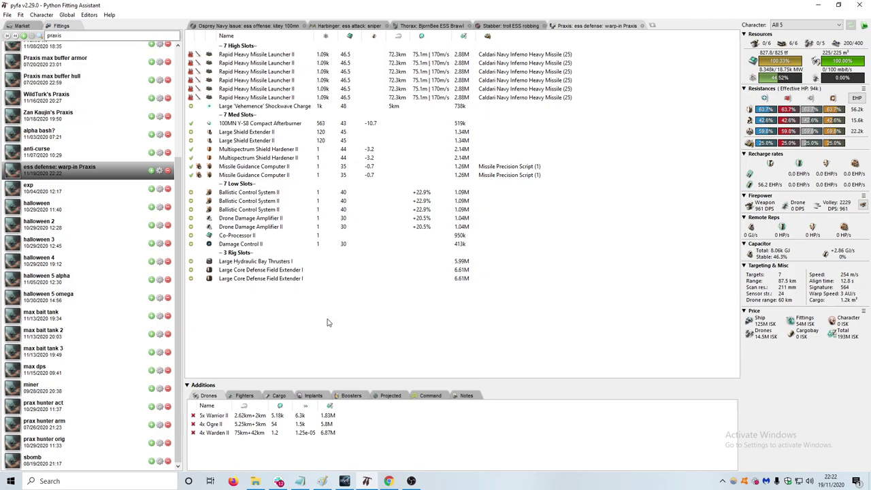
- Clear the module selection and reorder the open fits so the Thorax ESS Brawl fit comes first
{"action": "left_click", "coordinate": [259, 58]}
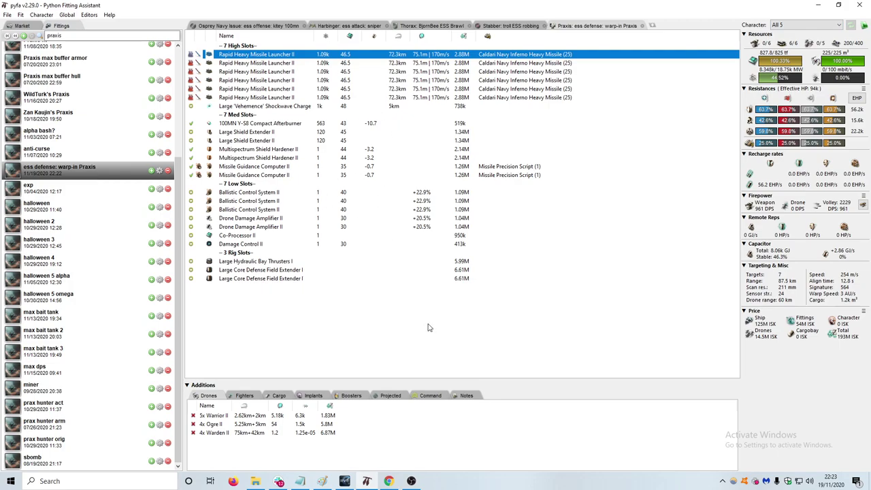
{"action": "left_click", "coordinate": [322, 322]}
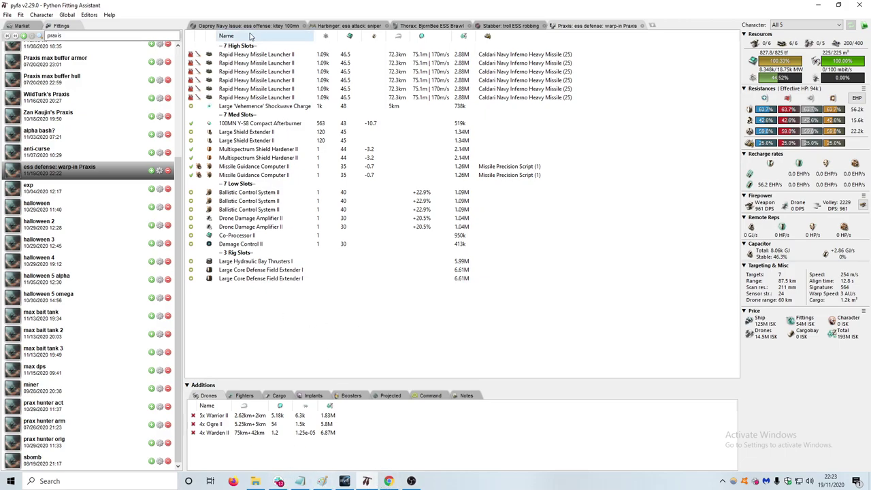
{"action": "left_click_drag", "start_coordinate": [416, 27], "coordinate": [212, 31]}
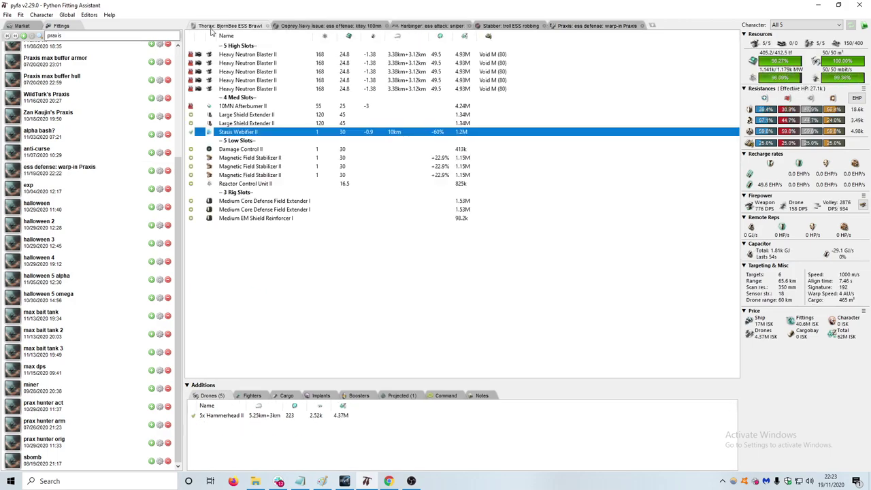
- Review the PVP META diagram in Paint, and switch to the EVE client to look around the beacon 10 km away
{"action": "left_click", "coordinate": [322, 481]}
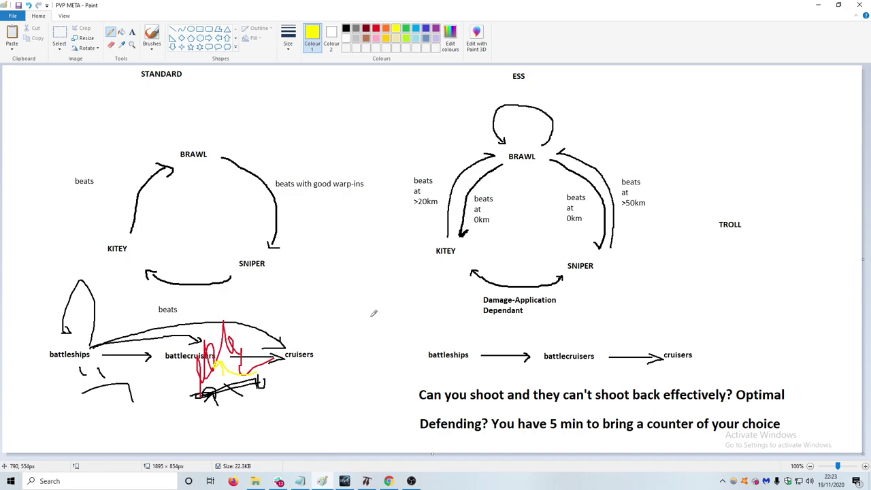
{"action": "mouse_move", "coordinate": [344, 483]}
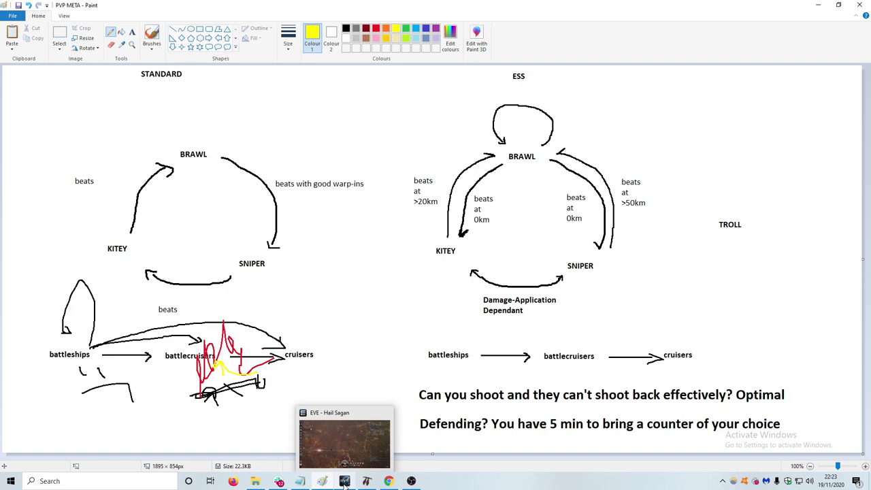
{"action": "left_click", "coordinate": [344, 481]}
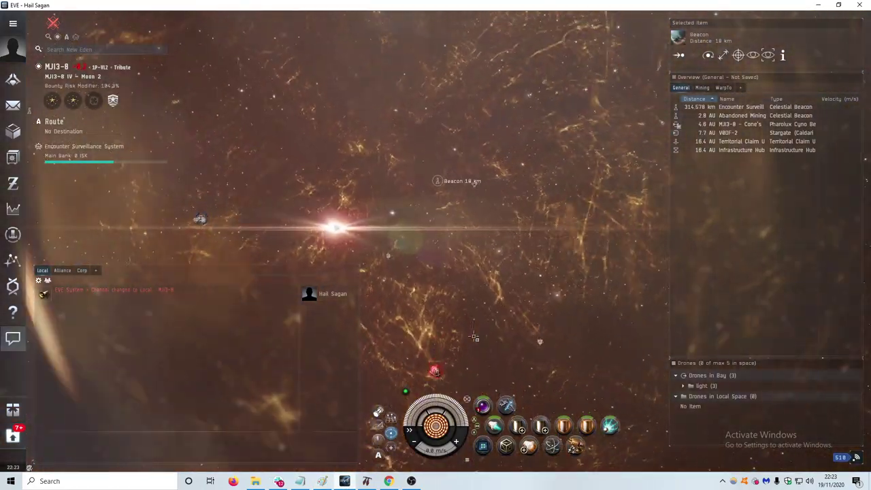
{"action": "left_click_drag", "start_coordinate": [485, 284], "coordinate": [401, 211]}
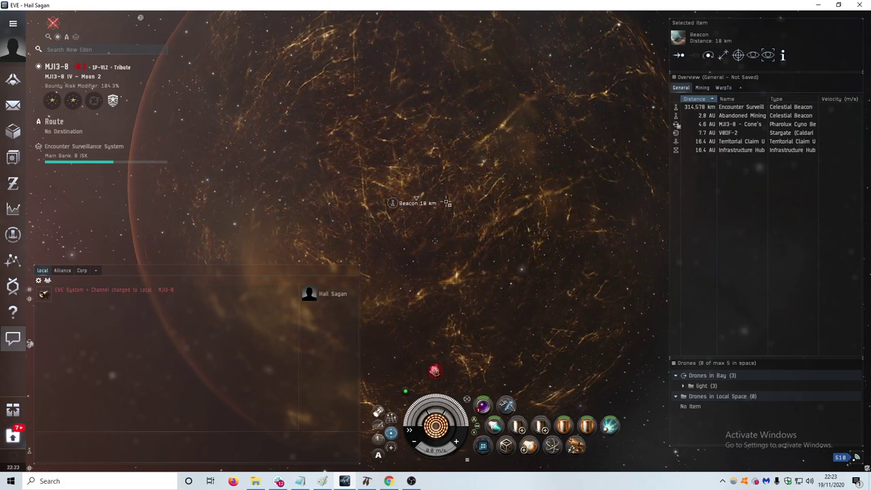
{"action": "left_click_drag", "start_coordinate": [448, 203], "coordinate": [447, 148]}
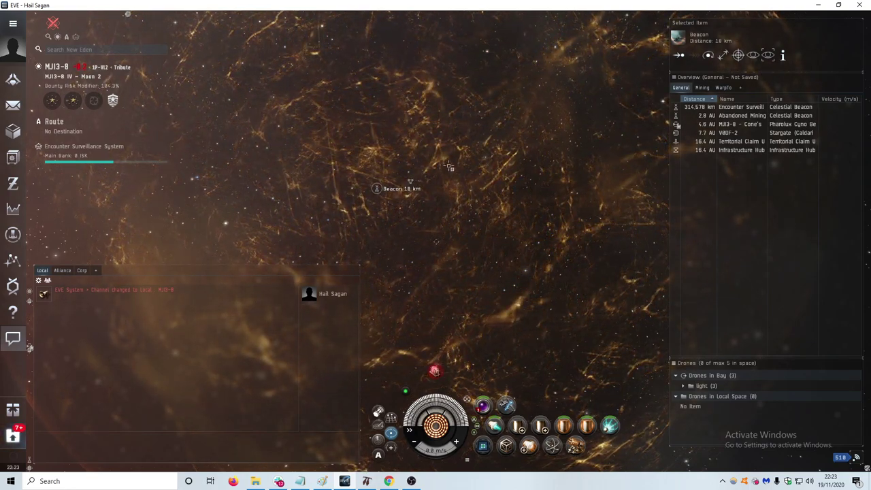
- Switch back to pyfa and compare the Praxis warp-in fit with the Thorax ESS Brawl fit, including firepower and resistances
{"action": "left_click", "coordinate": [366, 481]}
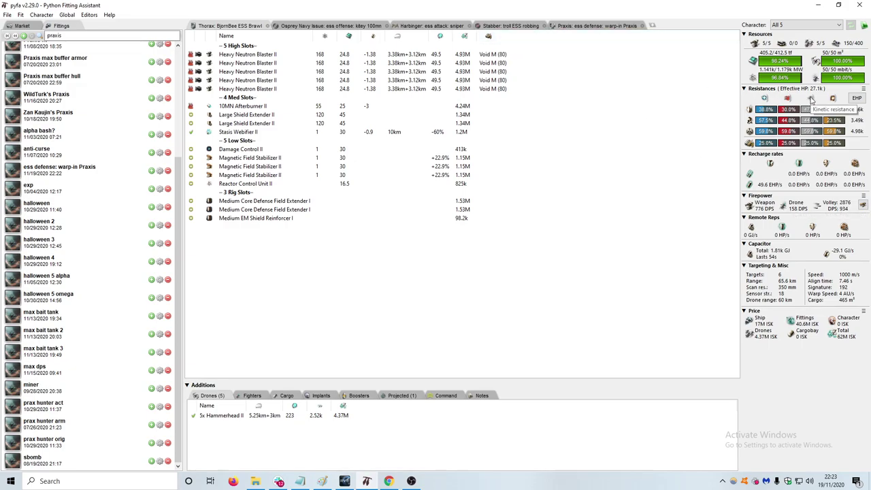
{"action": "left_click", "coordinate": [585, 27]}
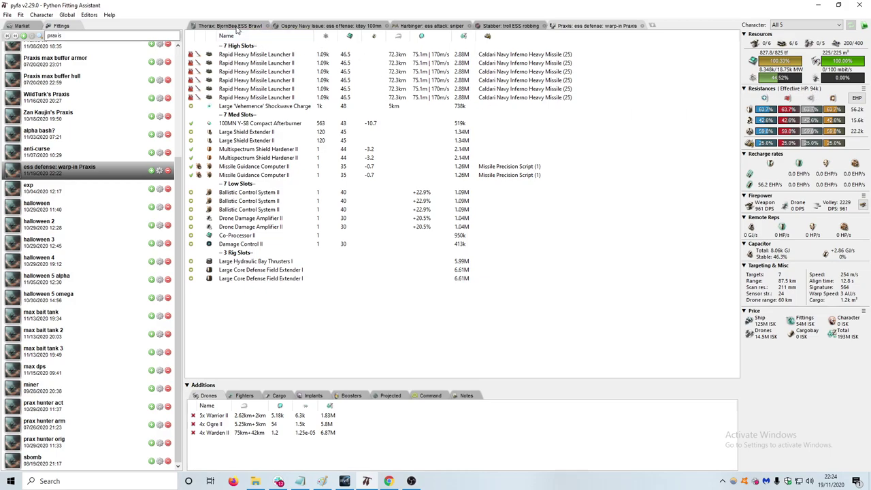
{"action": "left_click_drag", "start_coordinate": [235, 27], "coordinate": [282, 171]}
{"action": "left_click", "coordinate": [236, 26]}
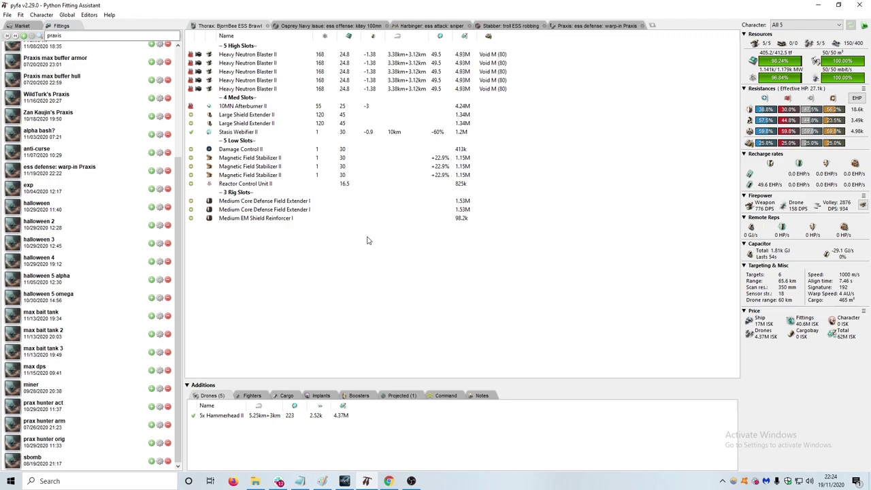
{"action": "left_click", "coordinate": [586, 26]}
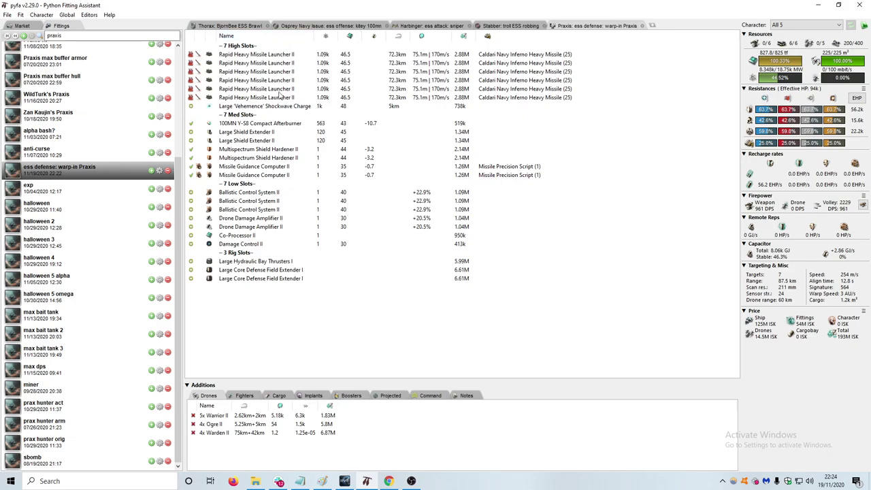
{"action": "left_click", "coordinate": [759, 211]}
{"action": "mouse_move", "coordinate": [761, 213]}
{"action": "left_click", "coordinate": [760, 211]}
{"action": "left_click", "coordinate": [235, 26]}
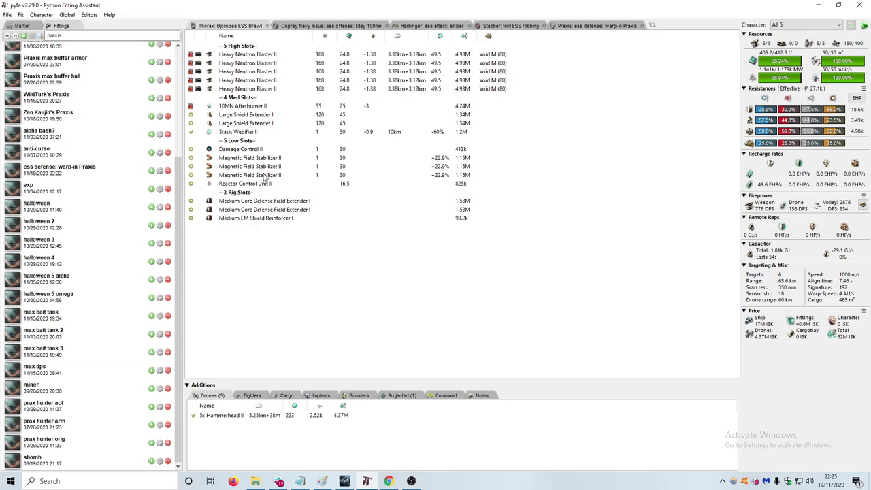
{"action": "left_click", "coordinate": [570, 25]}
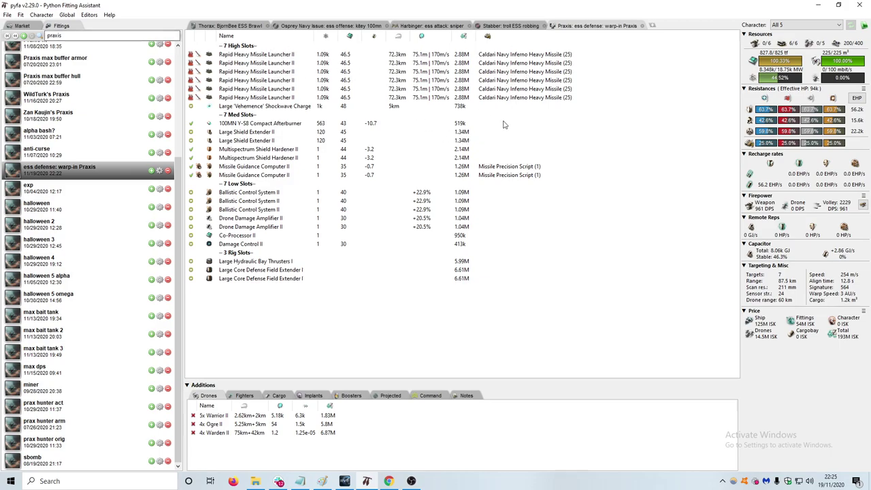
- Load Inferno Fury Heavy Missiles into all of the Praxis's Rapid Heavy Missile Launcher IIs
{"action": "left_click", "coordinate": [266, 55]}
{"action": "left_click", "coordinate": [215, 27]}
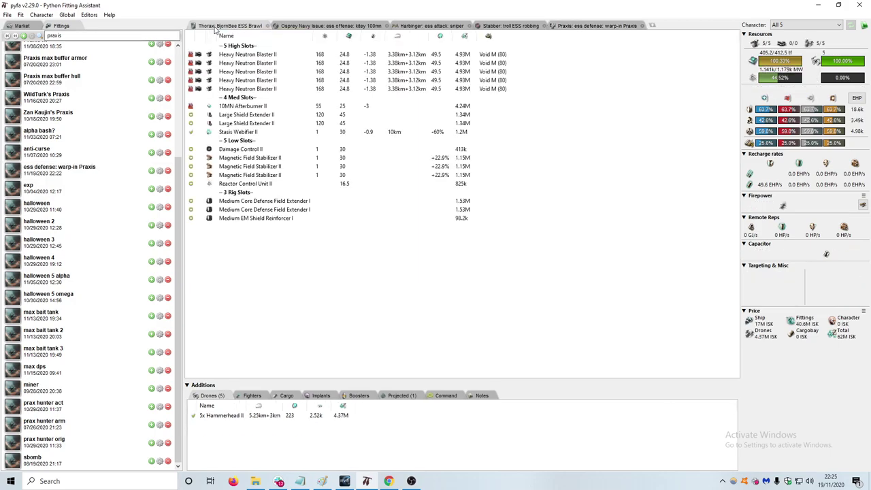
{"action": "left_click", "coordinate": [575, 25]}
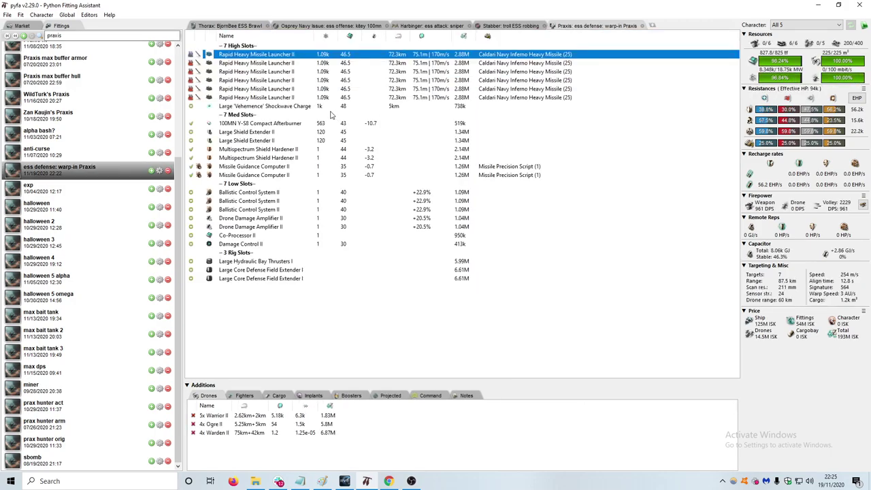
{"action": "left_click", "coordinate": [282, 99], "text": "shift"}
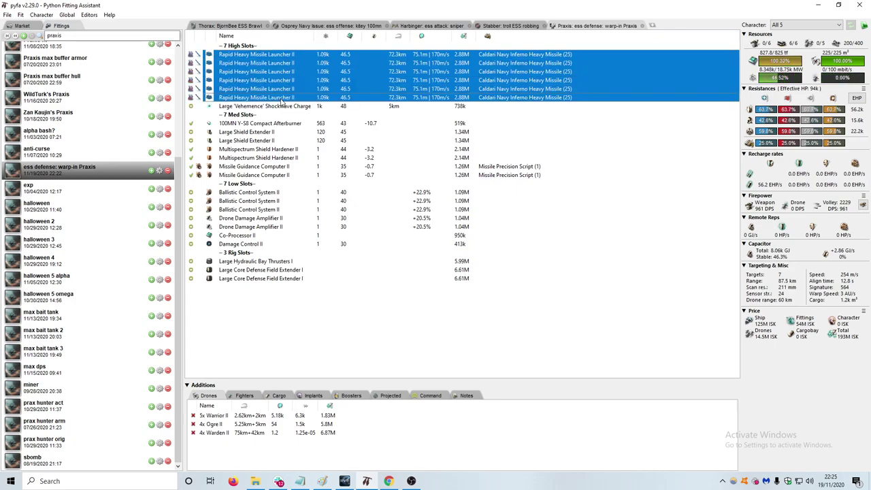
{"action": "right_click", "coordinate": [285, 95]}
{"action": "mouse_move", "coordinate": [310, 98]}
{"action": "mouse_move", "coordinate": [400, 108]}
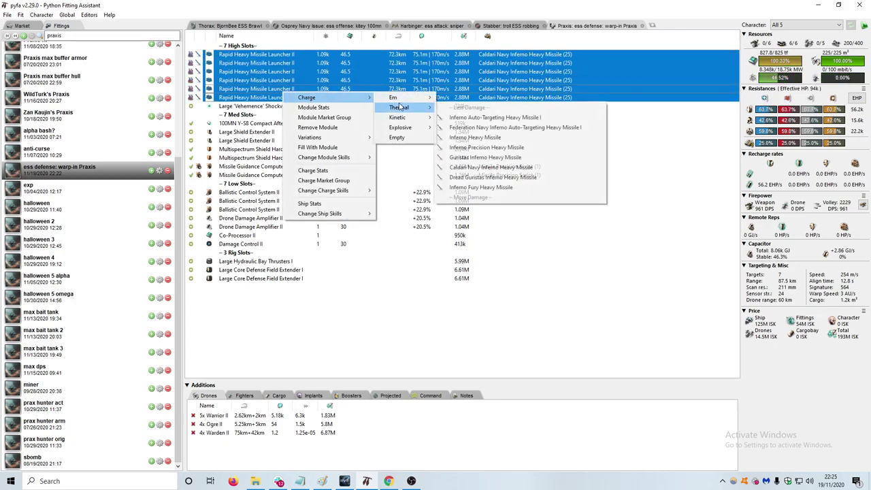
{"action": "left_click", "coordinate": [514, 187]}
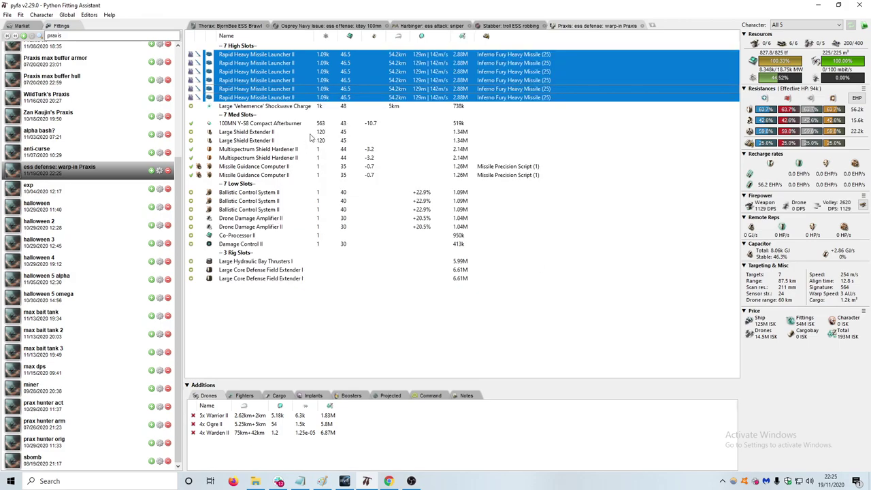
- Change the charge of all the Rapid Heavy Missile Launchers back to Caldari Navy Inferno Heavy Missile
{"action": "right_click", "coordinate": [281, 86]}
{"action": "mouse_move", "coordinate": [327, 96]}
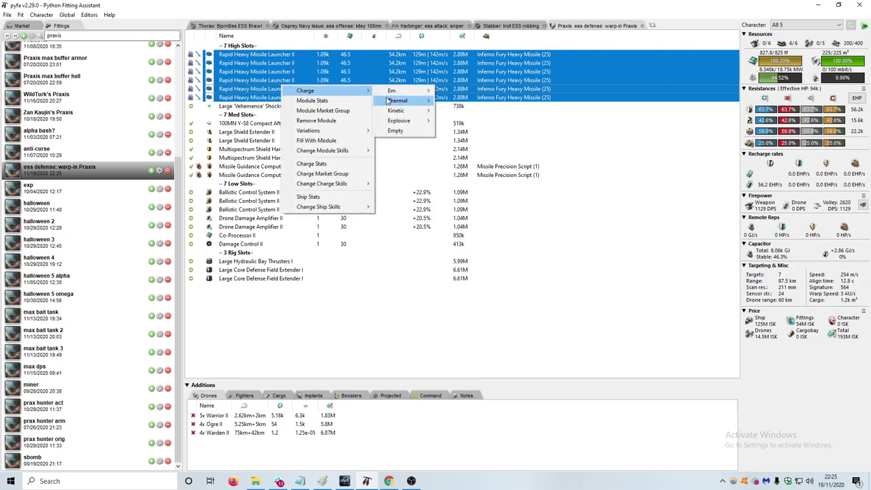
{"action": "mouse_move", "coordinate": [400, 101]}
{"action": "left_click", "coordinate": [480, 161]}
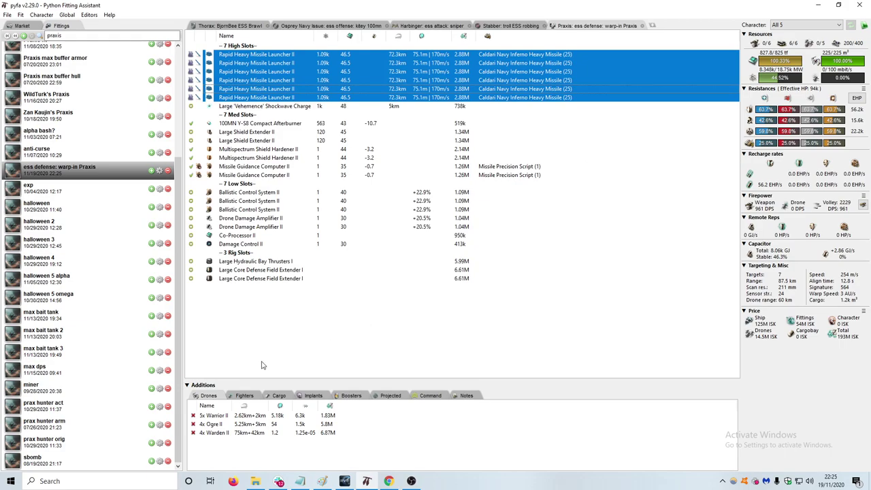
- Activate the Praxis's four Ogre II drones and compare its Large 'Vehemence' Shockwave Charge with the Thorax's Heavy Neutron Blasters
{"action": "left_click", "coordinate": [194, 423]}
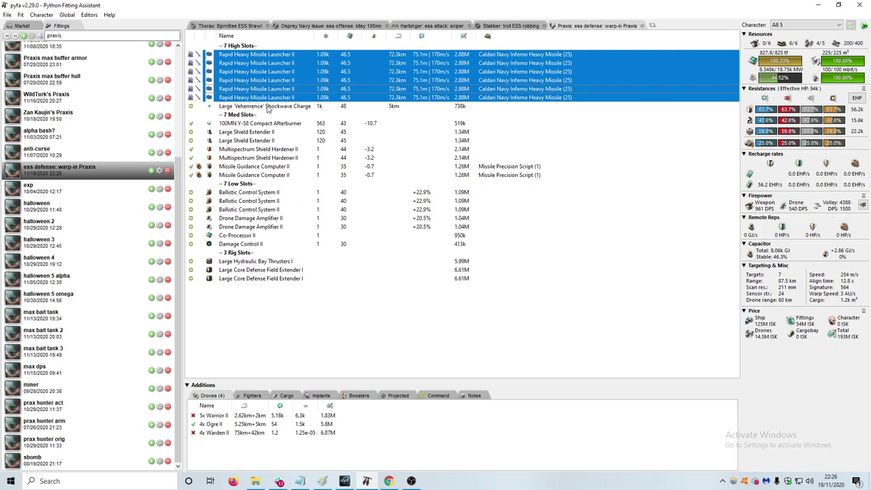
{"action": "left_click", "coordinate": [269, 107]}
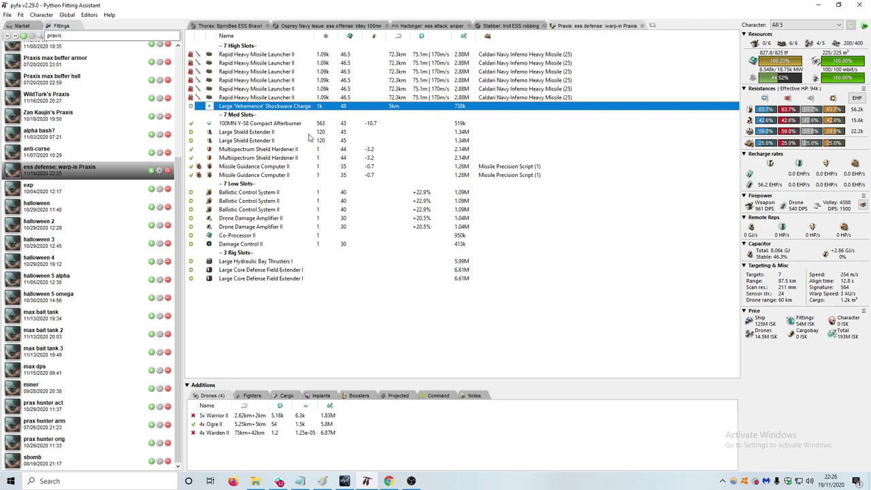
{"action": "left_click", "coordinate": [228, 26]}
{"action": "left_click", "coordinate": [251, 63]}
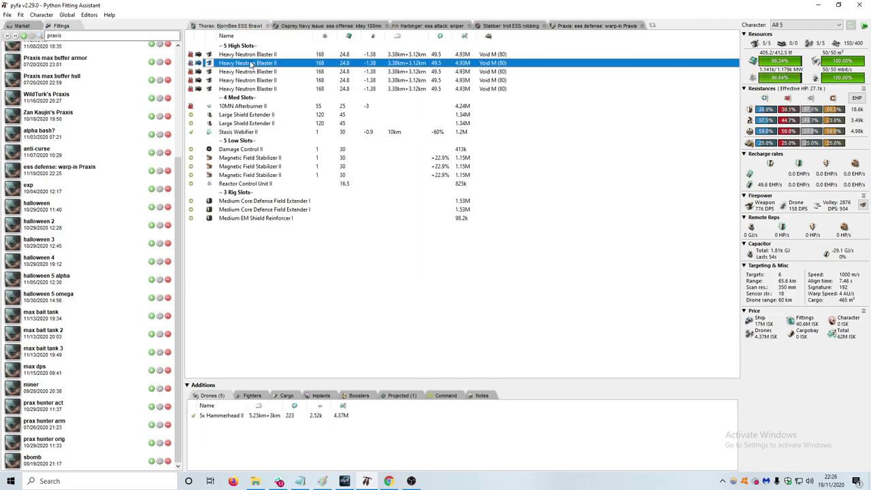
{"action": "left_click", "coordinate": [571, 25]}
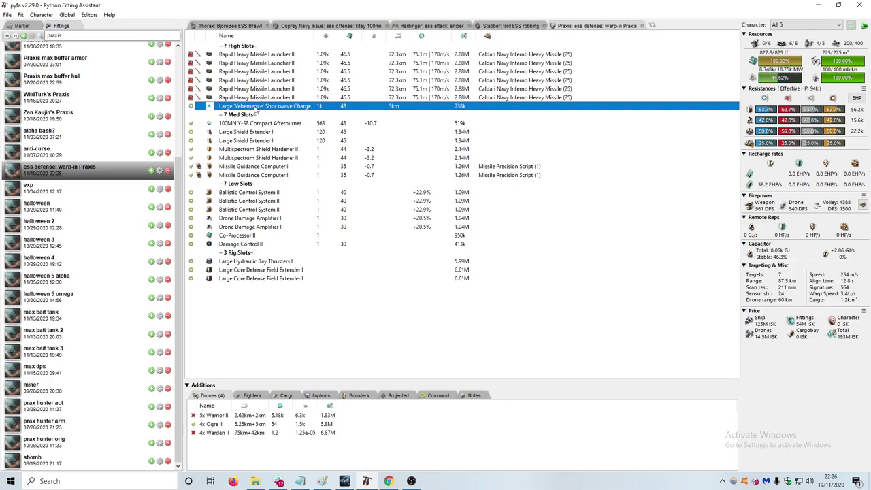
{"action": "left_click", "coordinate": [228, 26]}
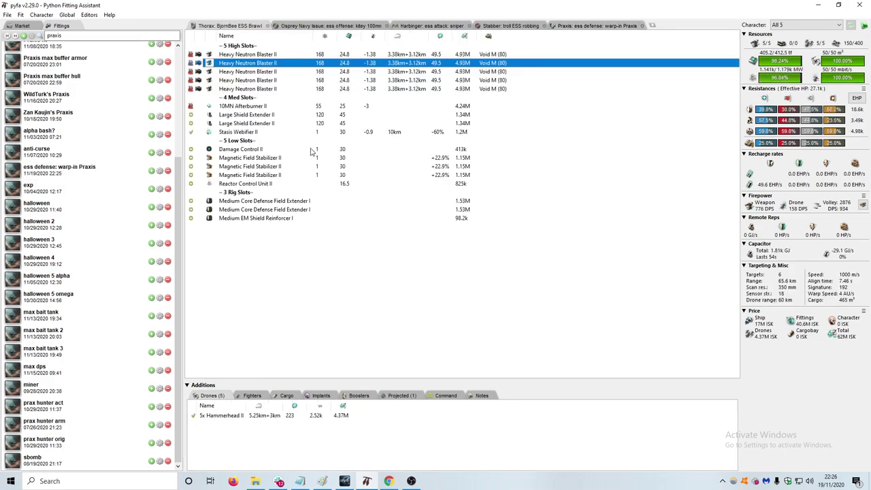
{"action": "left_click", "coordinate": [567, 26]}
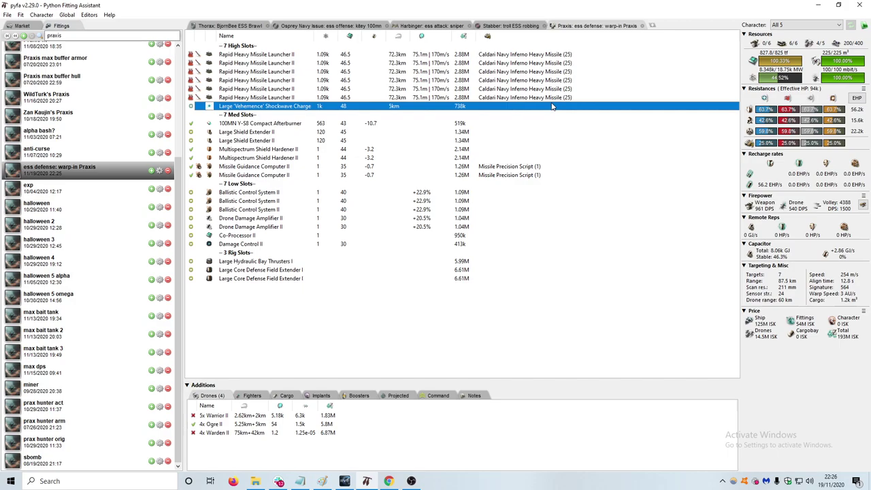
- Point out the Praxis's Missile Guidance Computers and review the ESS matchups on the PVP META diagram in Paint
{"action": "left_click", "coordinate": [252, 175]}
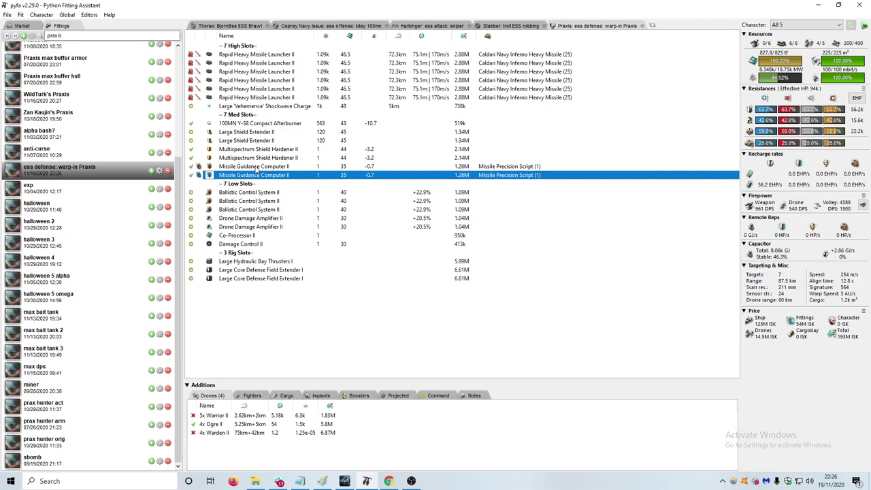
{"action": "left_click", "coordinate": [323, 481]}
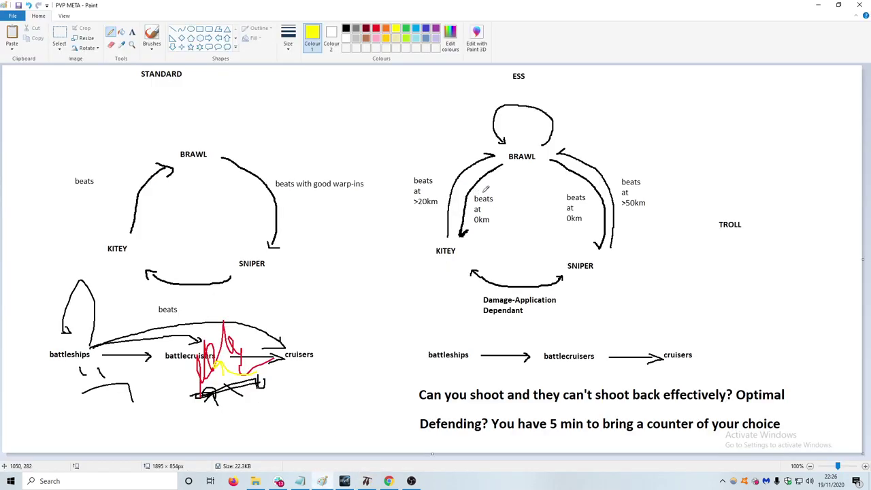
- Return to pyfa, deactivate the Praxis's Ogre II drones and activate its four Warden II drones instead
{"action": "left_click", "coordinate": [376, 485]}
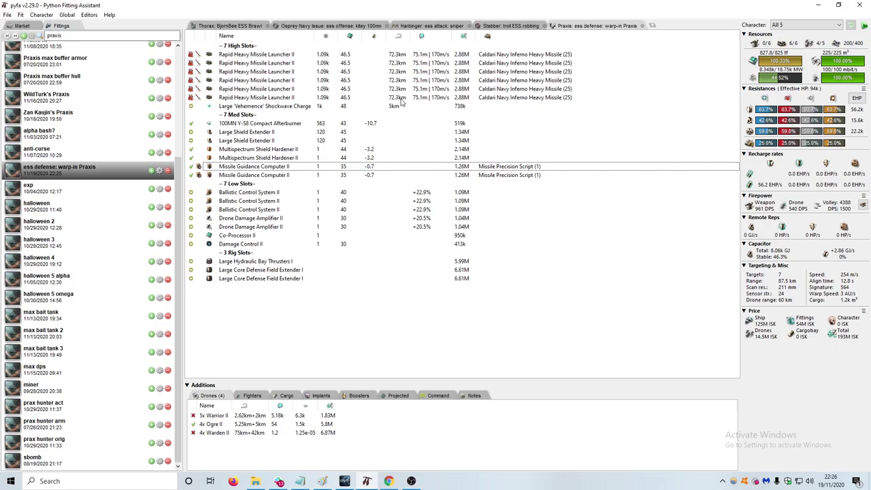
{"action": "left_click", "coordinate": [193, 425]}
{"action": "left_click", "coordinate": [194, 434]}
- Change the charge of the Praxis's first Missile Guidance Computer II to Missile Range Script
{"action": "right_click", "coordinate": [264, 167]}
{"action": "mouse_move", "coordinate": [320, 169]}
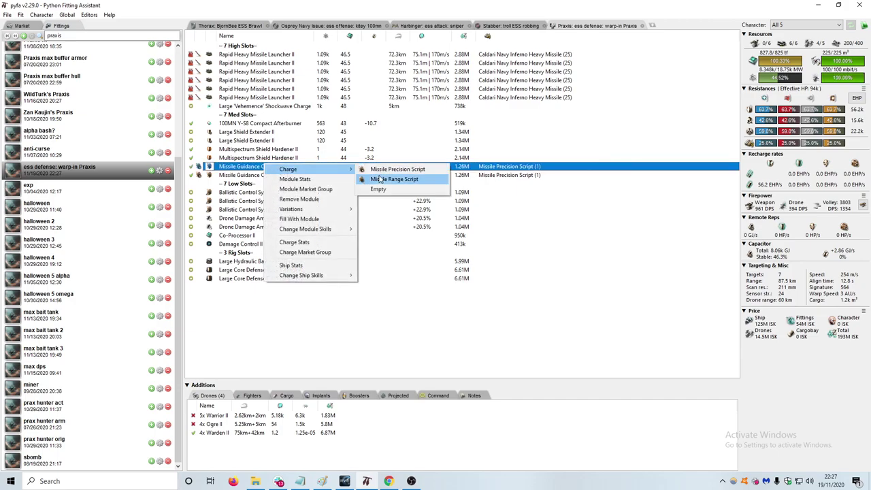
{"action": "left_click", "coordinate": [381, 179]}
{"action": "left_click", "coordinate": [397, 303]}
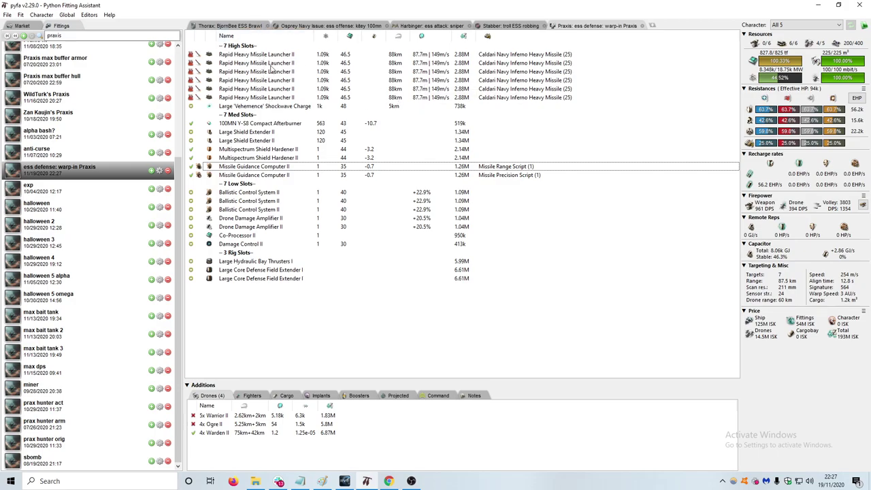
- Graph the Praxis's damage stats over distance with the Osprey Navy Issue 'ess offense: kitey 100mn' fit as the target
{"action": "left_click", "coordinate": [21, 15]}
{"action": "left_click", "coordinate": [41, 103]}
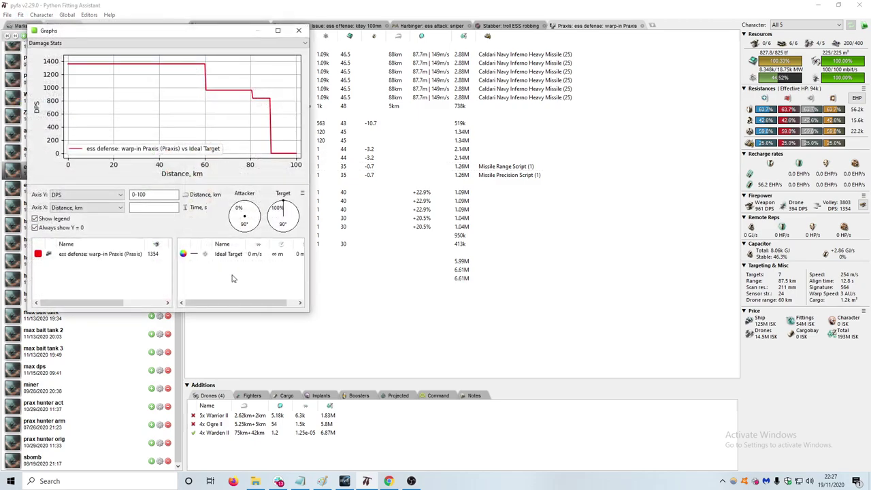
{"action": "right_click", "coordinate": [232, 276]}
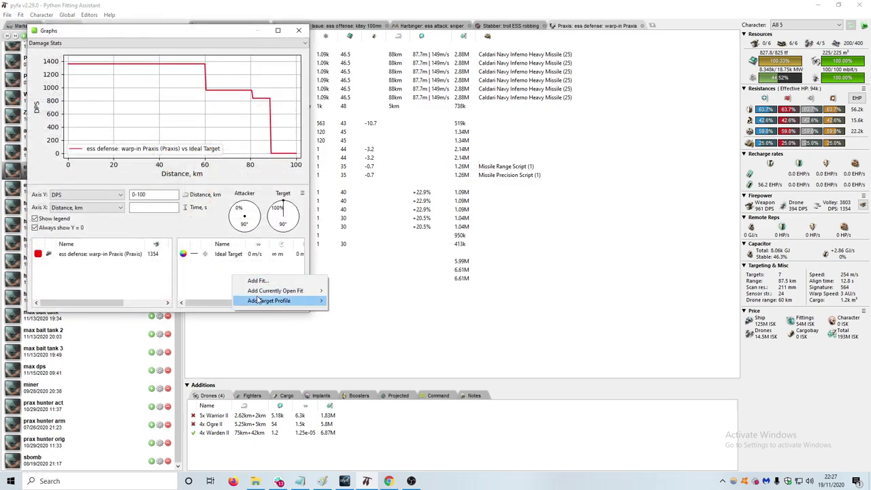
{"action": "left_click", "coordinate": [197, 437]}
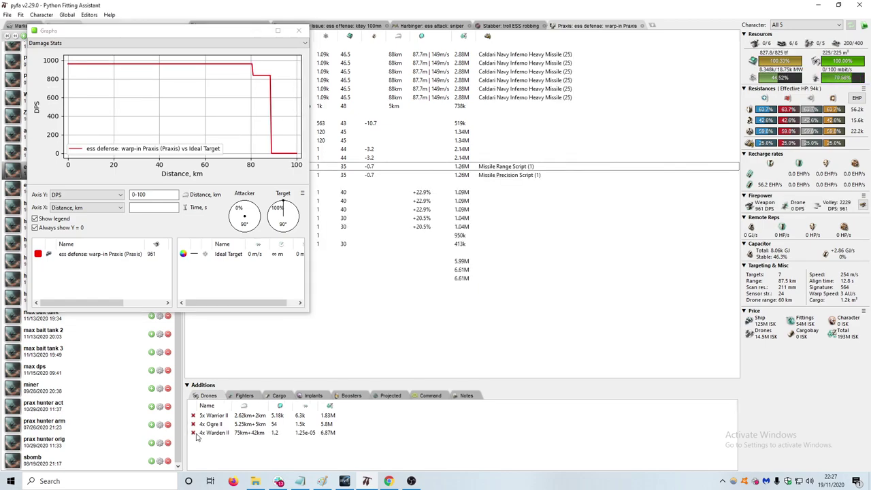
{"action": "right_click", "coordinate": [233, 272]}
{"action": "mouse_move", "coordinate": [291, 286]}
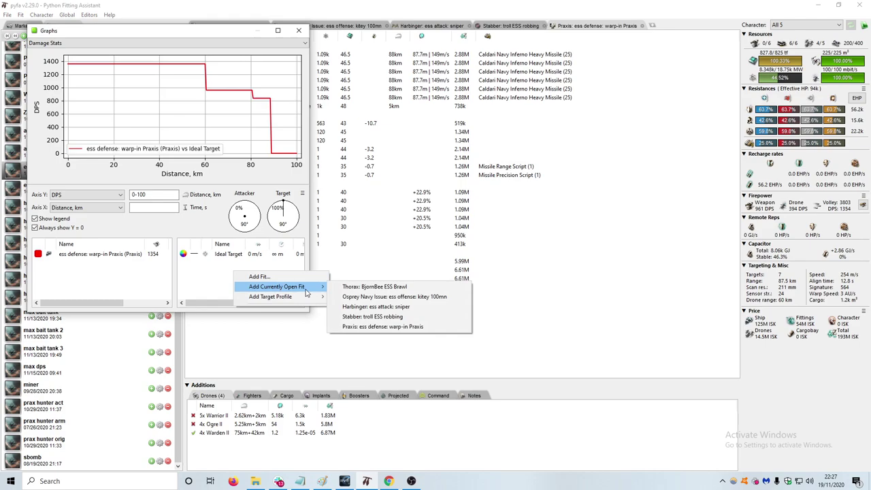
{"action": "left_click", "coordinate": [354, 298]}
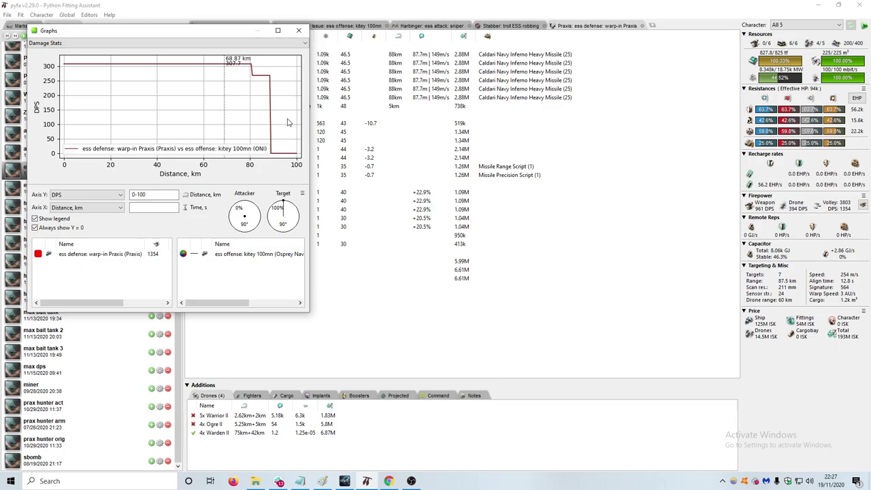
- Open the Osprey Navy Issue fit beside the damage graph and compare its weapon DPS in both firepower display modes
{"action": "left_click_drag", "start_coordinate": [231, 30], "coordinate": [635, 103]}
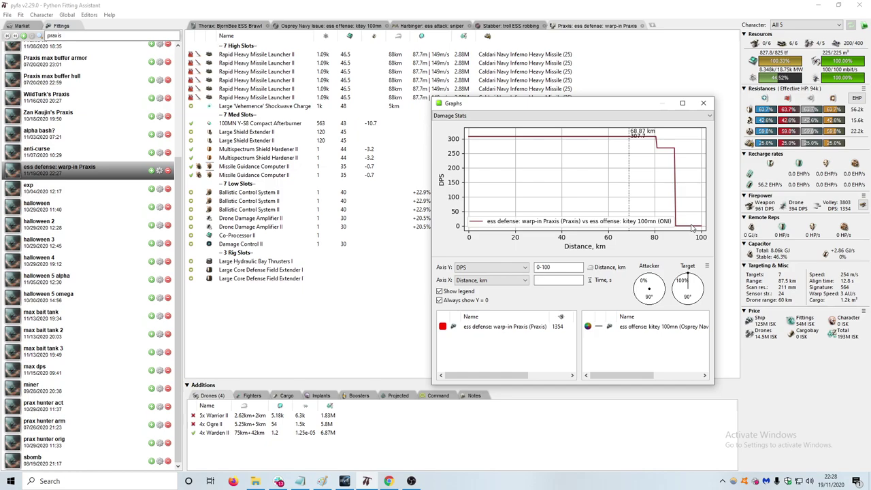
{"action": "left_click", "coordinate": [314, 25]}
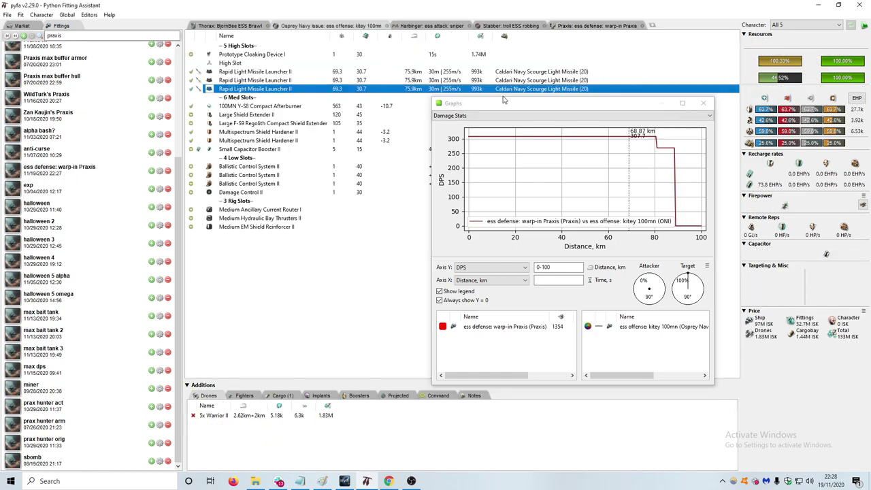
{"action": "left_click_drag", "start_coordinate": [503, 102], "coordinate": [411, 82]}
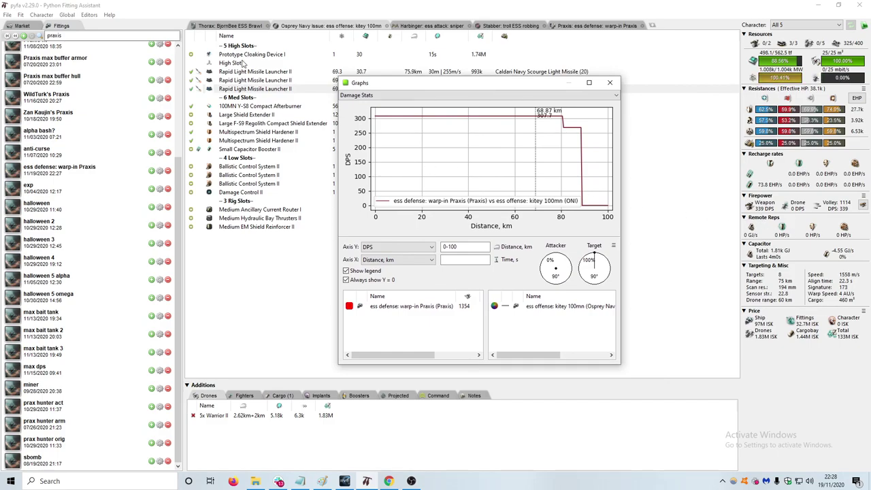
{"action": "right_click", "coordinate": [763, 205]}
{"action": "left_click", "coordinate": [765, 210]}
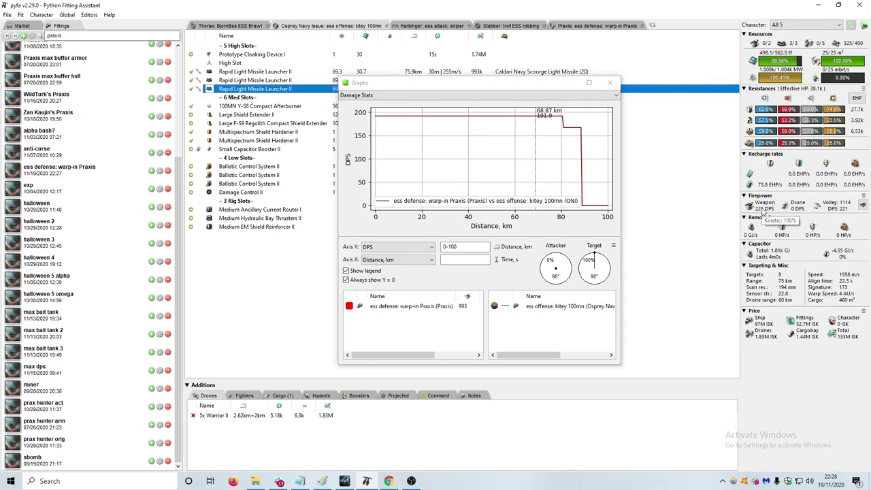
{"action": "right_click", "coordinate": [764, 207]}
{"action": "left_click", "coordinate": [768, 211]}
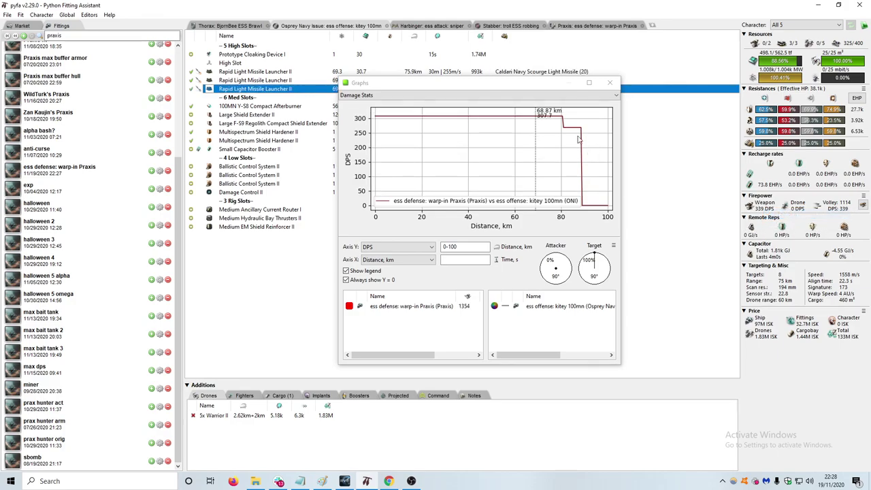
- Examine the Osprey Navy Issue's speed and missile range against the Praxis damage graph, and close the graph
{"action": "left_click_drag", "start_coordinate": [464, 85], "coordinate": [565, 142]}
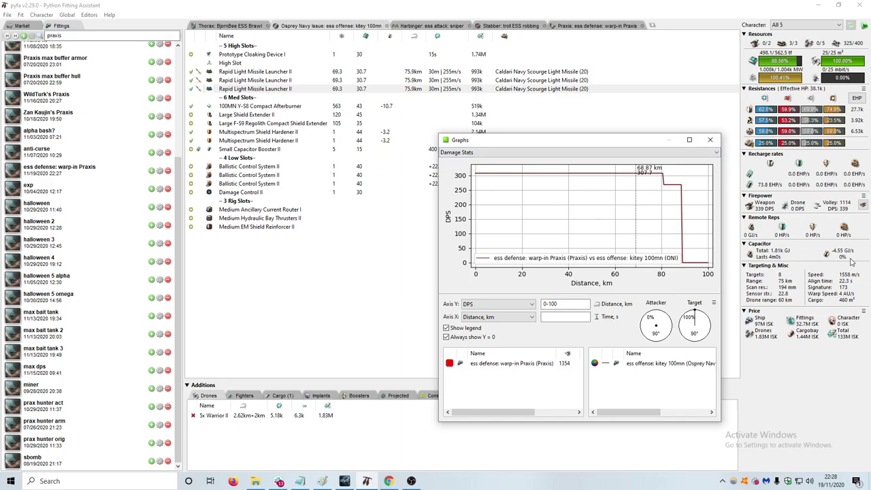
{"action": "mouse_move", "coordinate": [848, 280]}
{"action": "left_click_drag", "start_coordinate": [534, 141], "coordinate": [438, 141]}
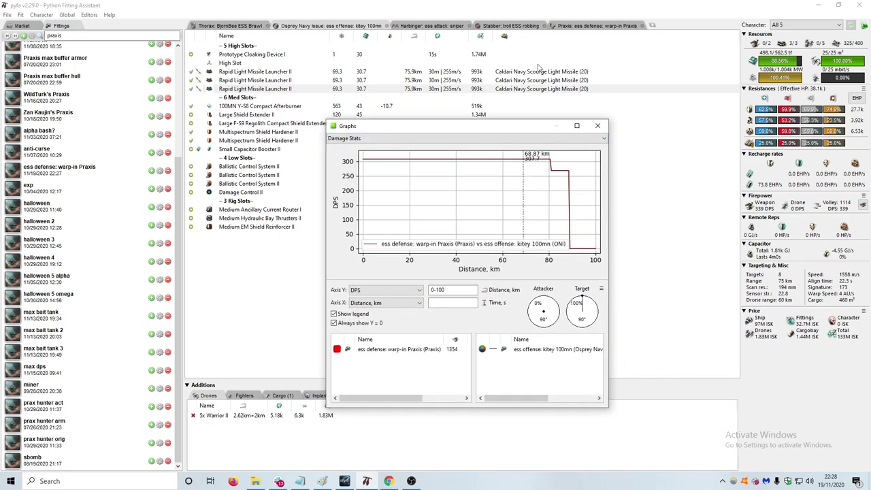
{"action": "left_click", "coordinate": [597, 125]}
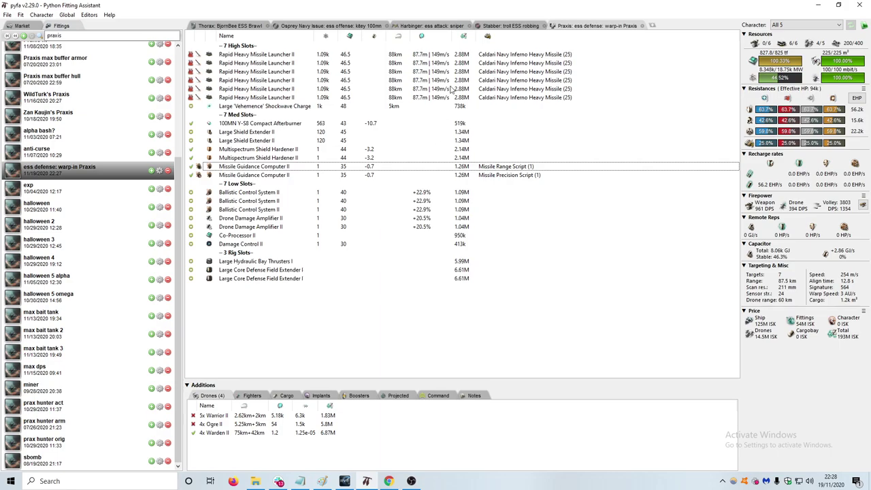
- Review the Harbinger 'ess attack: sniper' fit, and switch to the EVE client to look around the ESS beacon
{"action": "left_click", "coordinate": [427, 26]}
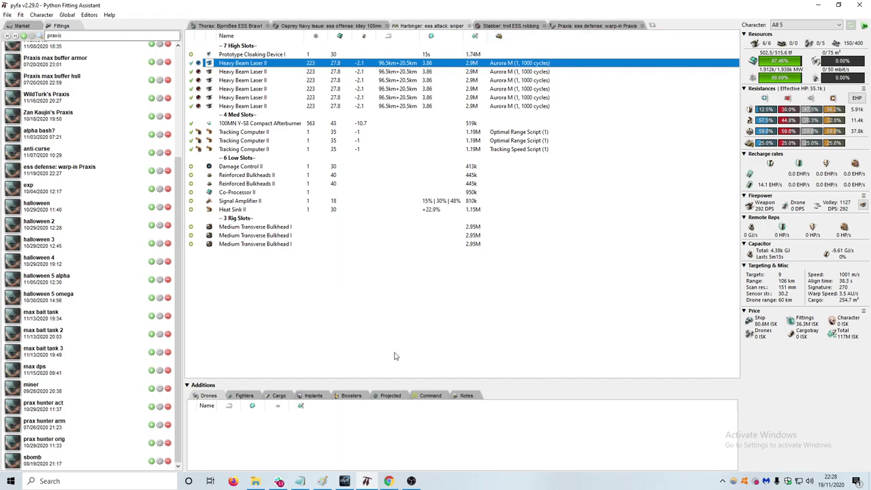
{"action": "left_click", "coordinate": [347, 479]}
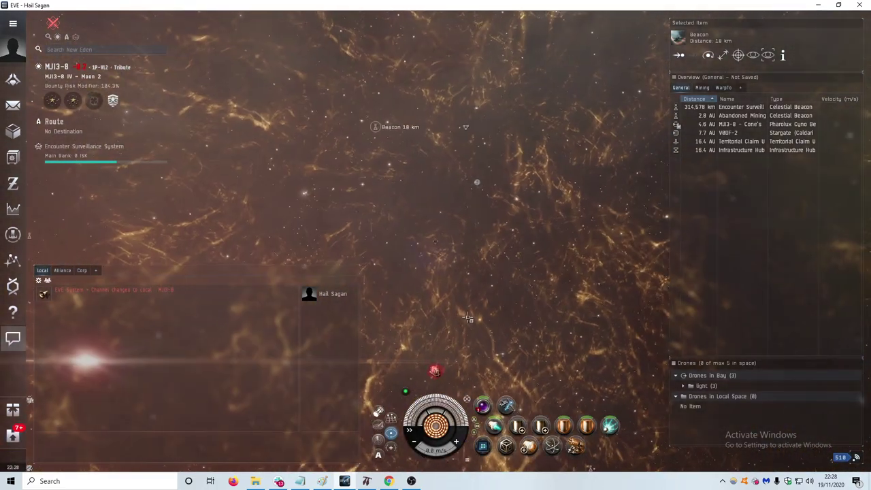
{"action": "left_click_drag", "start_coordinate": [469, 318], "coordinate": [544, 270]}
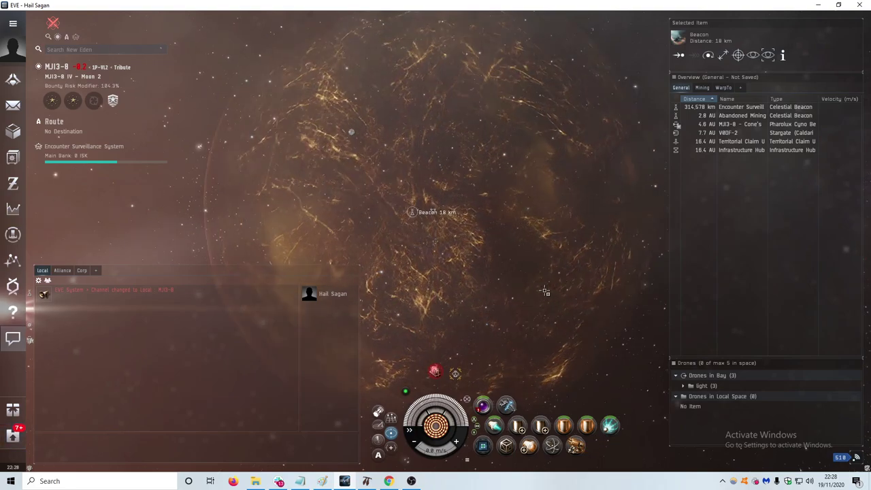
{"action": "left_click_drag", "start_coordinate": [545, 291], "coordinate": [474, 339]}
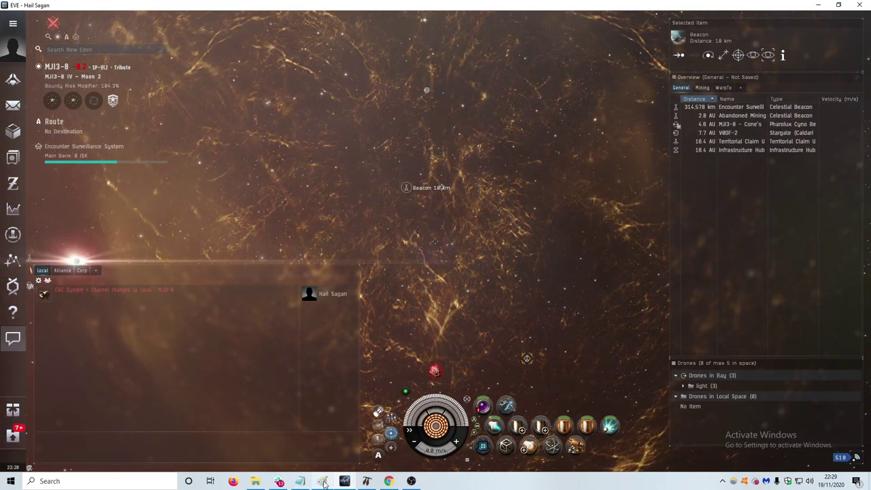
{"action": "mouse_move", "coordinate": [323, 482]}
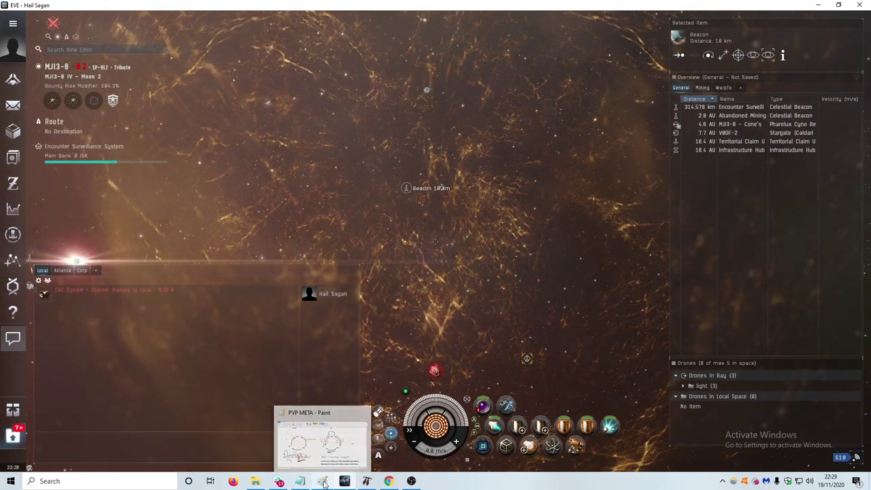
- Return to the Praxis fit in pyfa and point out its modules and Large 'Vehemence' Shockwave Charge
{"action": "left_click", "coordinate": [366, 481]}
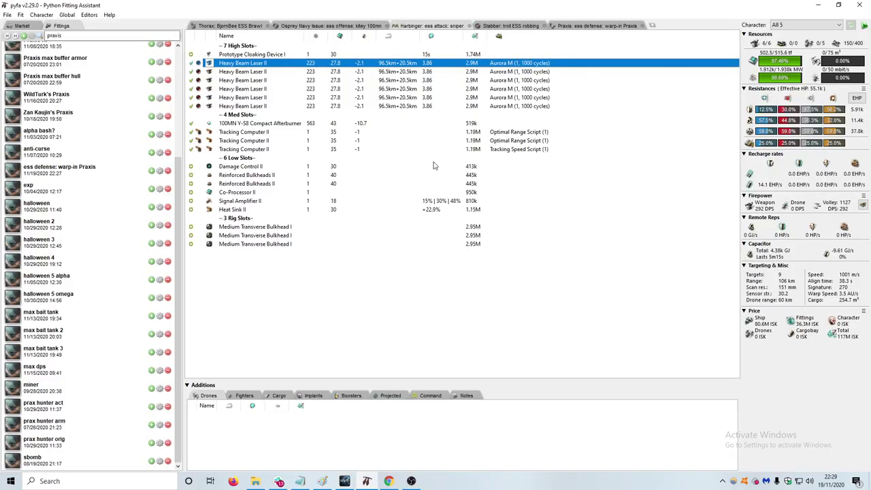
{"action": "left_click", "coordinate": [559, 27]}
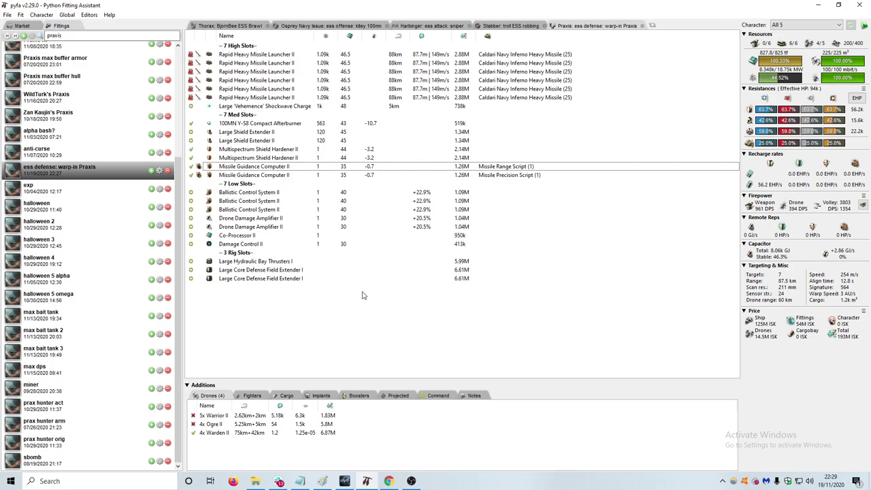
{"action": "key", "text": "ctrl+a"}
{"action": "left_click", "coordinate": [334, 303]}
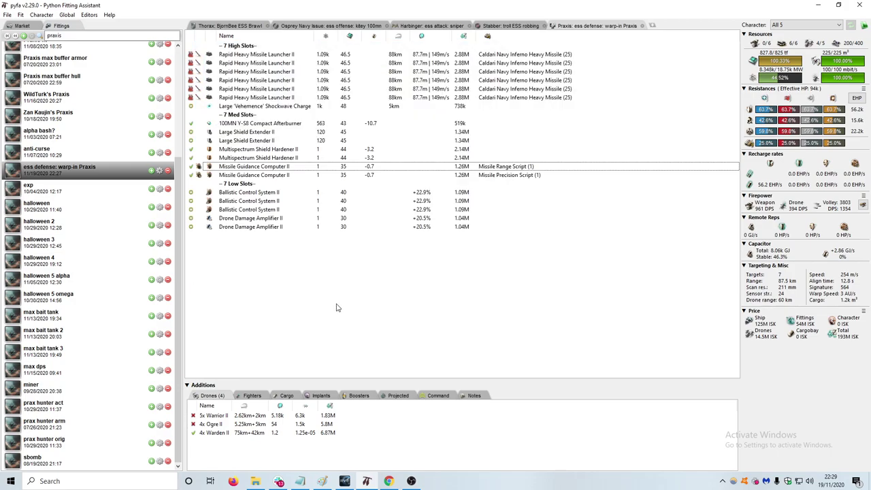
{"action": "key", "text": "ctrl+a"}
{"action": "left_click", "coordinate": [334, 336]}
{"action": "key", "text": "ctrl+a"}
{"action": "left_click", "coordinate": [343, 298]}
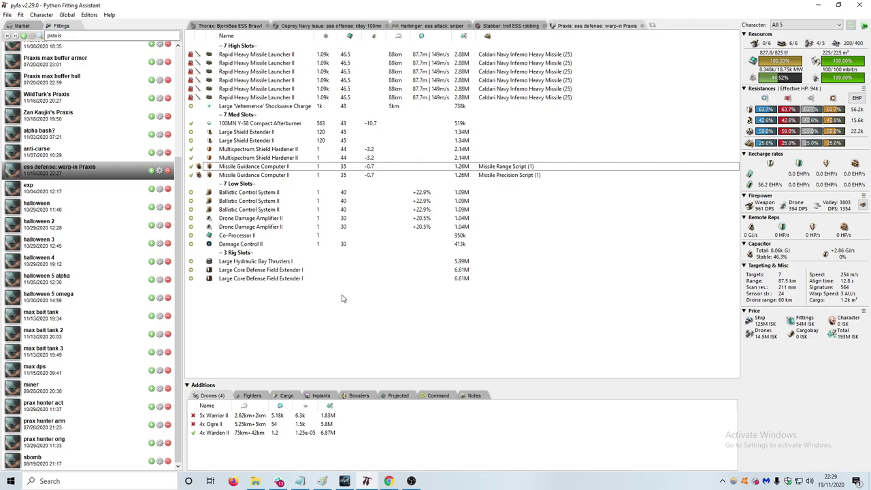
{"action": "left_click", "coordinate": [242, 108]}
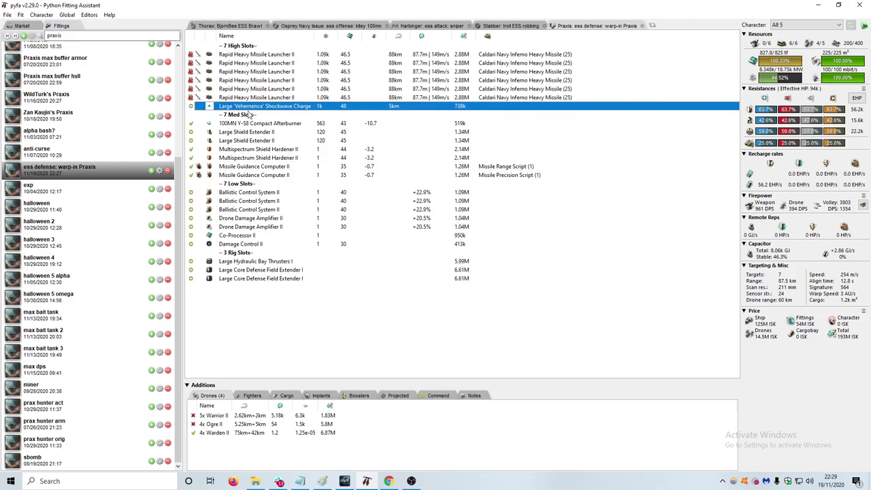